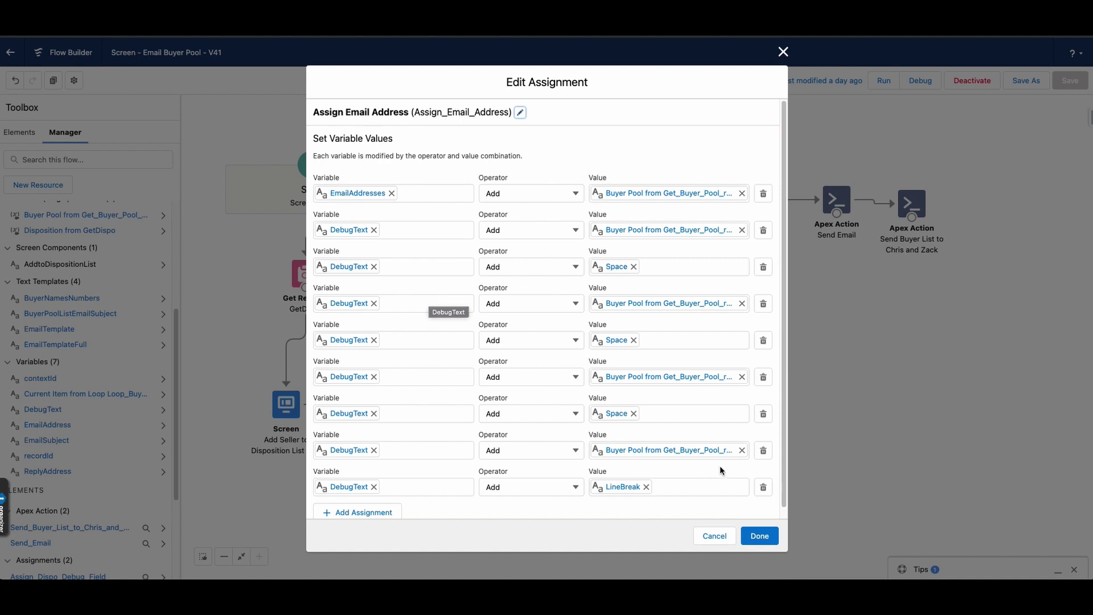
Close the Assign Email Address and Assign Dispo Debug Field settings, leaving the Manager resource list showing.
left_click(760, 536)
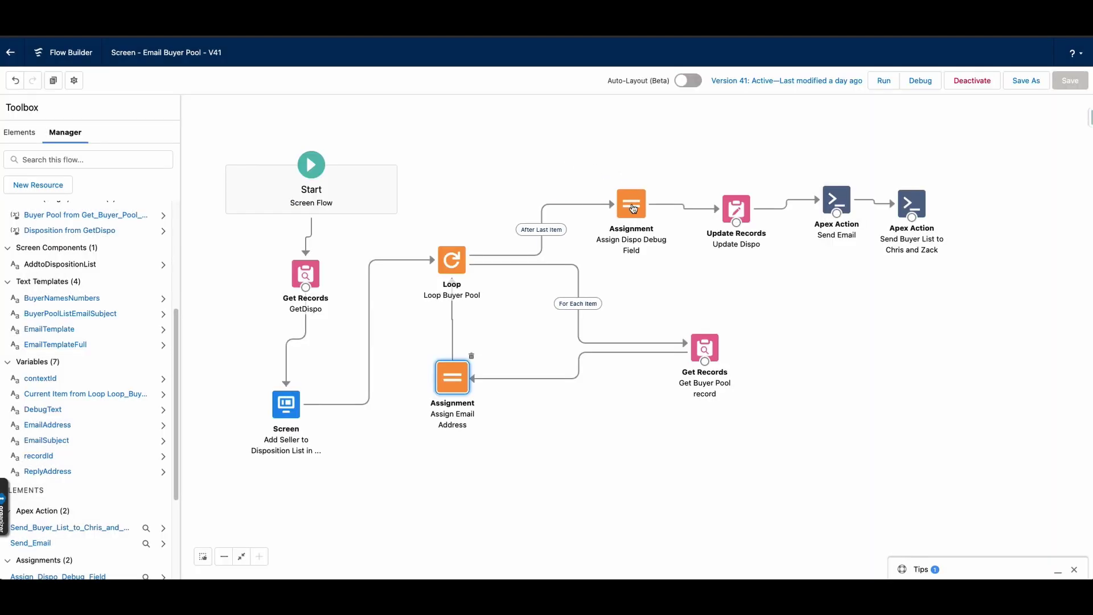
double_click(632, 206)
left_click(714, 393)
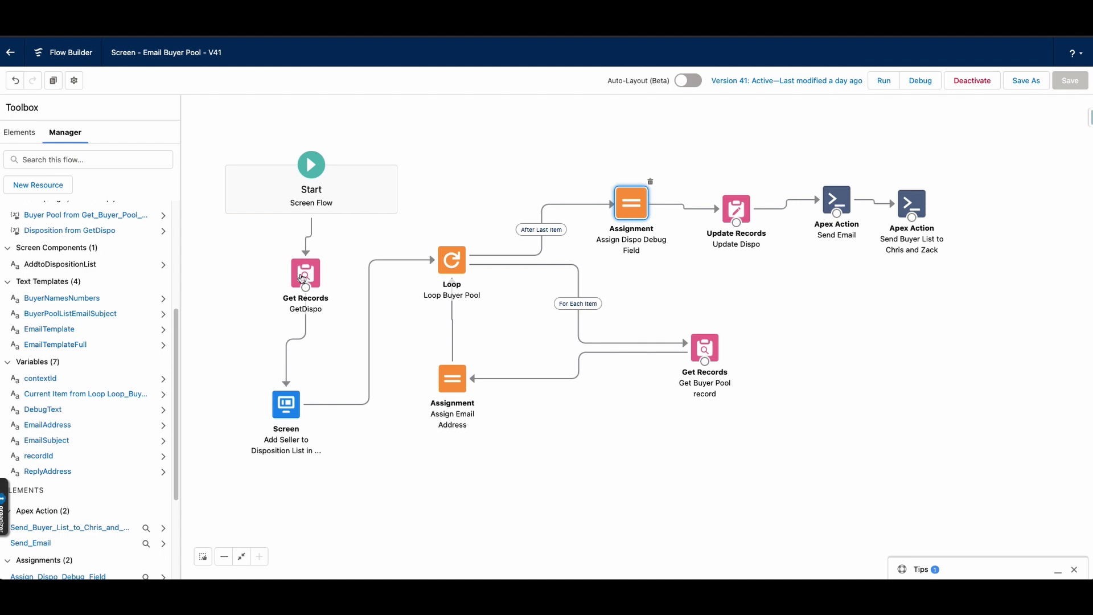
left_click(19, 133)
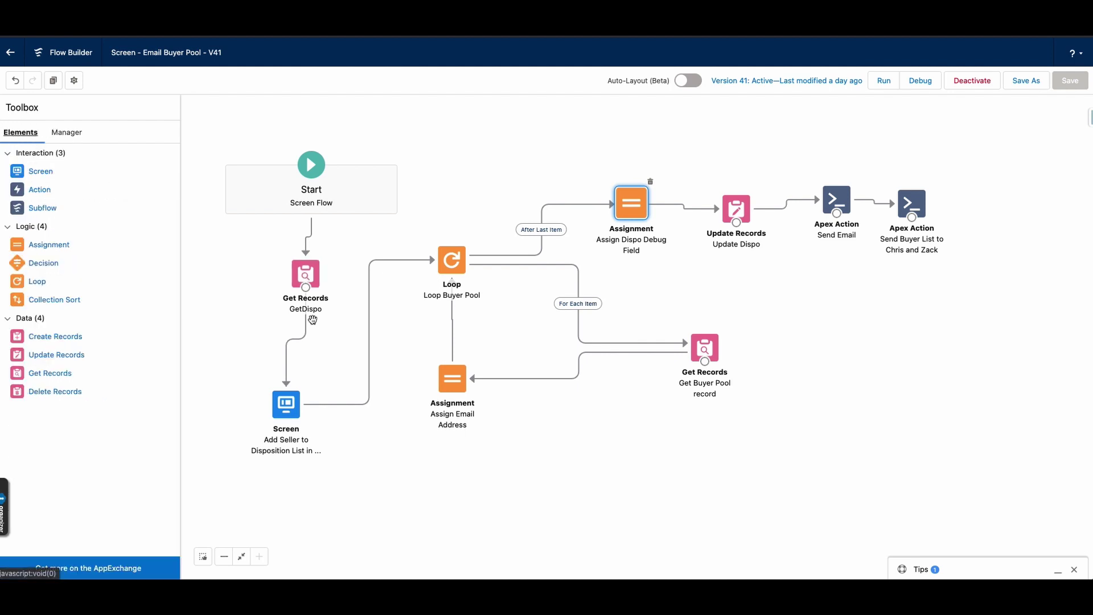
left_click(66, 132)
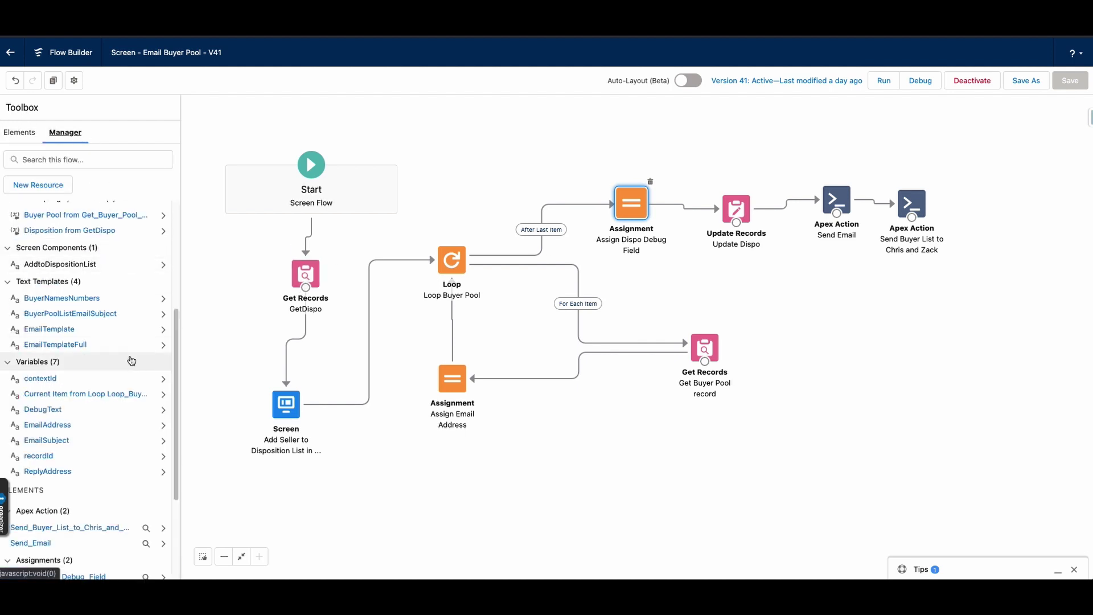
Enlarge the EmailTemplateFull body box, scroll through its HTML, and cancel without changes.
left_click(70, 345)
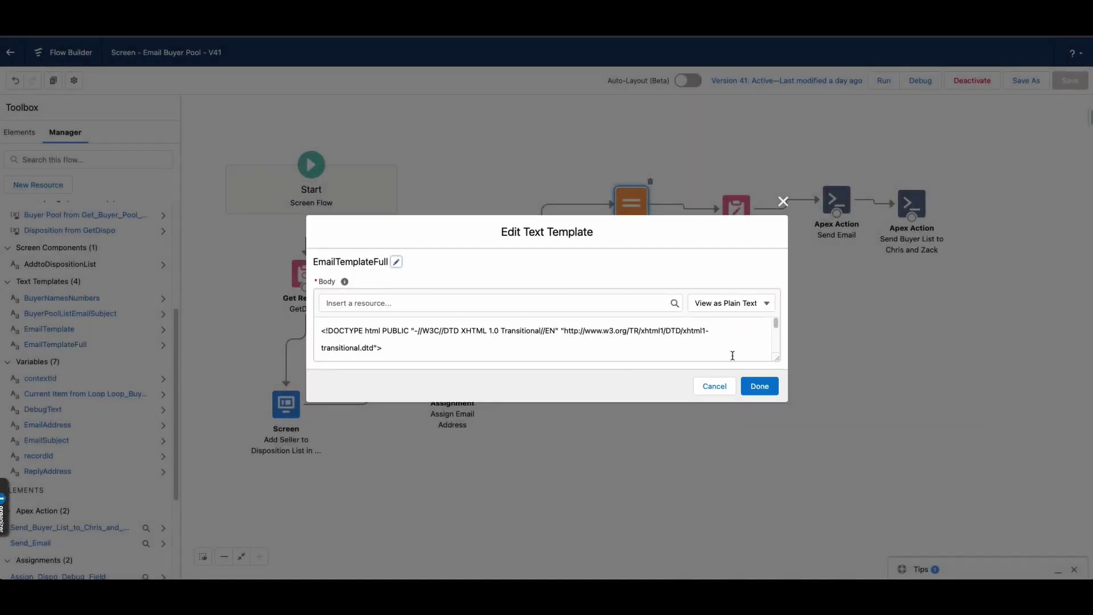
left_click_drag(780, 354, 765, 512)
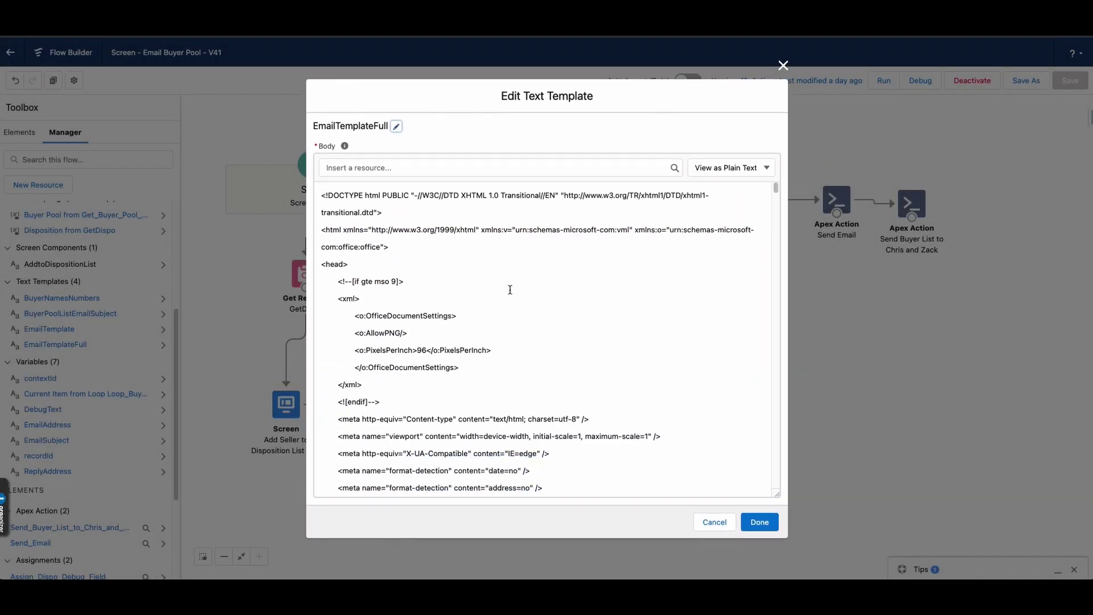
scroll(511, 287, "down", 1)
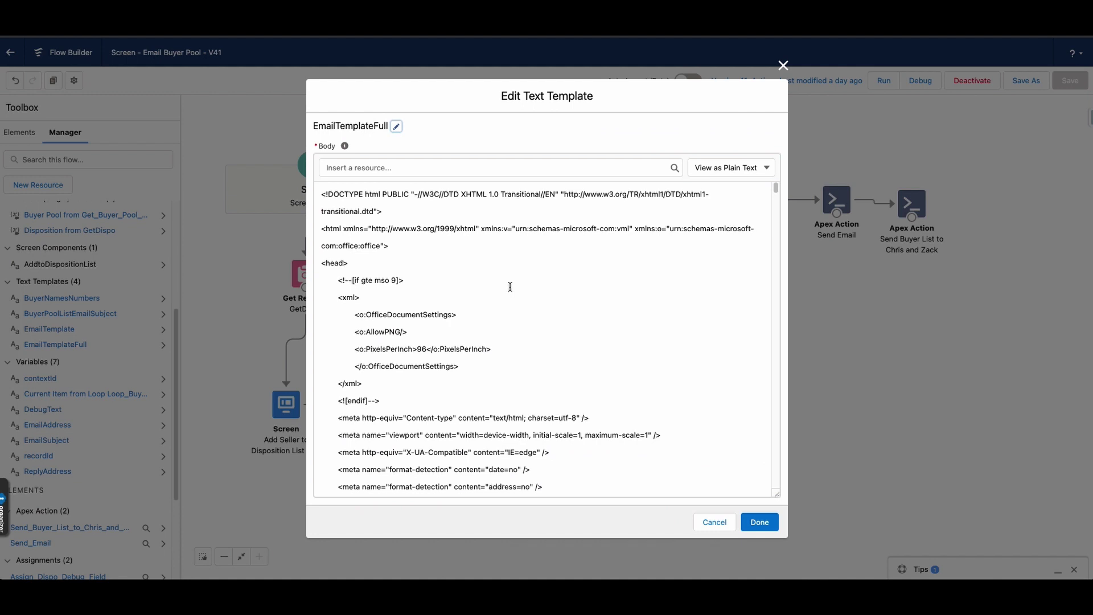
scroll(511, 284, "down", 3)
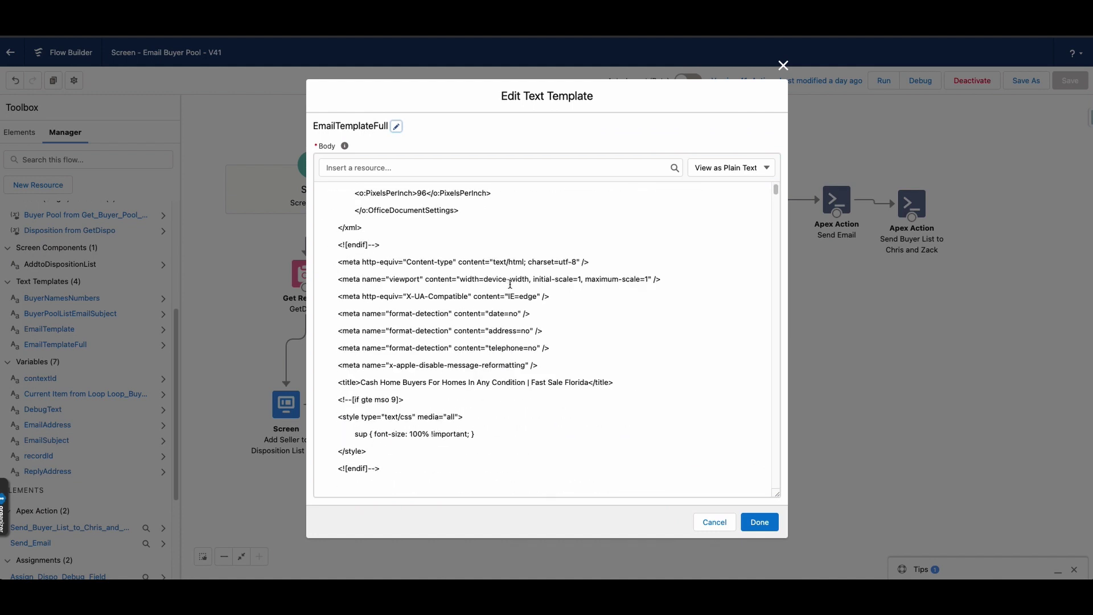
scroll(519, 286, "down", 15)
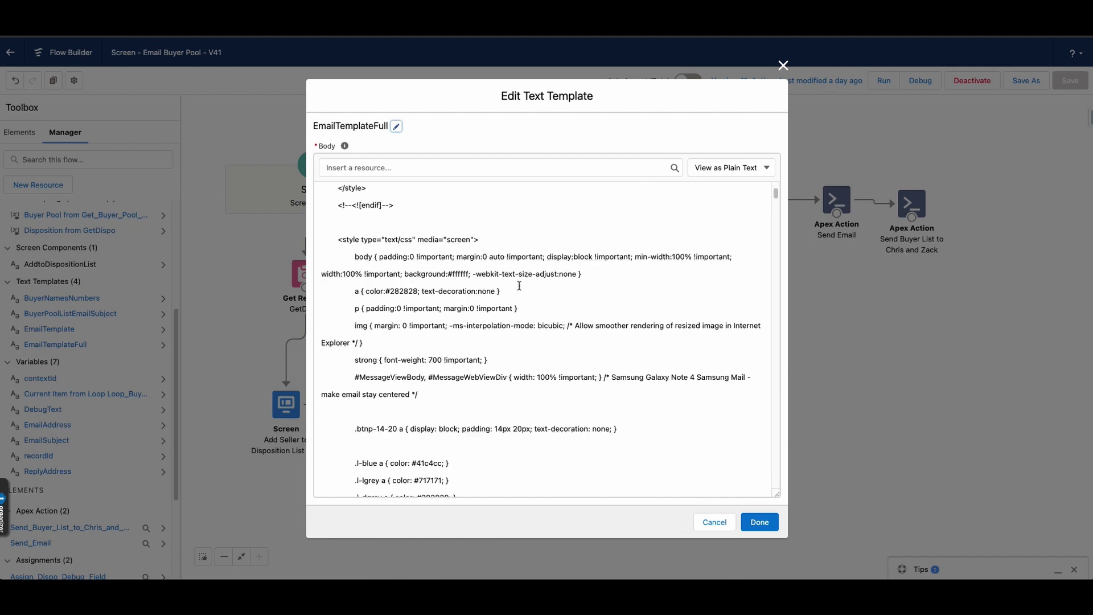
scroll(518, 286, "down", 15)
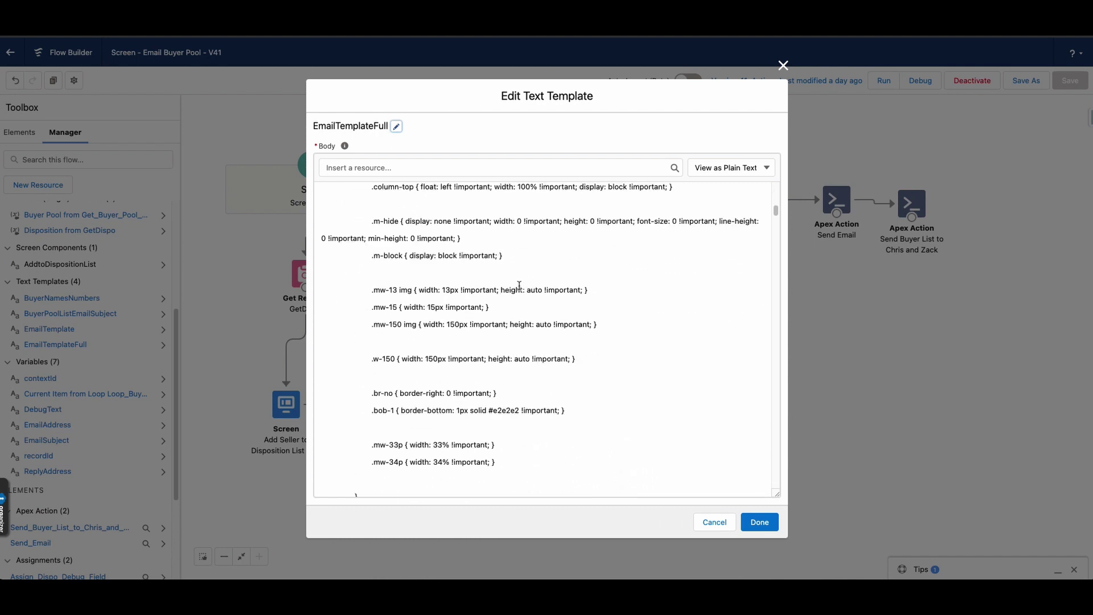
scroll(519, 285, "down", 3)
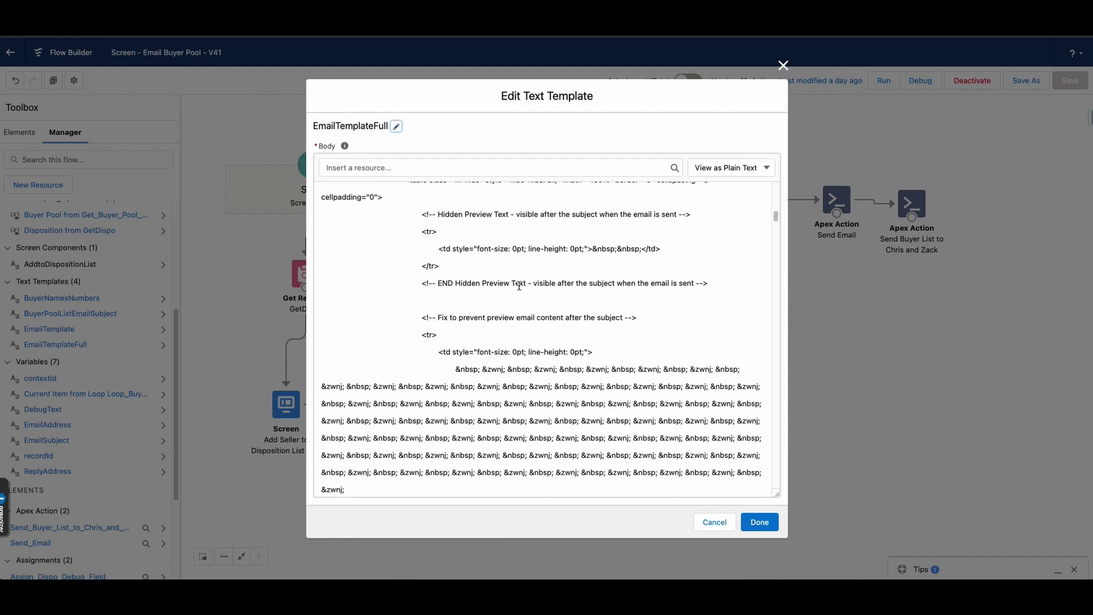
scroll(667, 459, "up", 3)
scroll(590, 355, "up", 3)
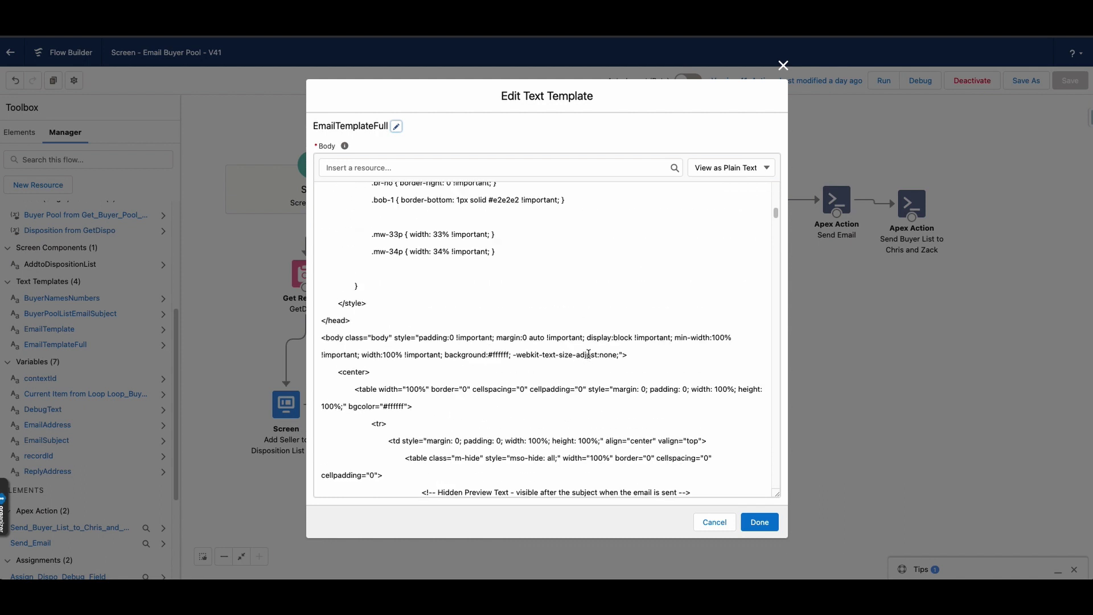
scroll(535, 316, "up", 5)
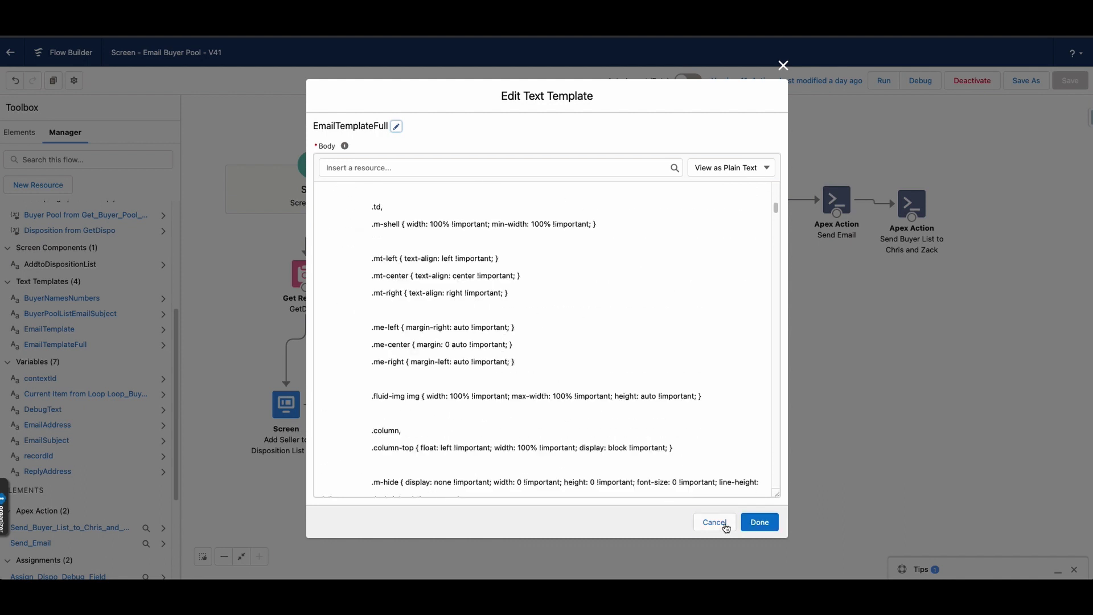
left_click(760, 522)
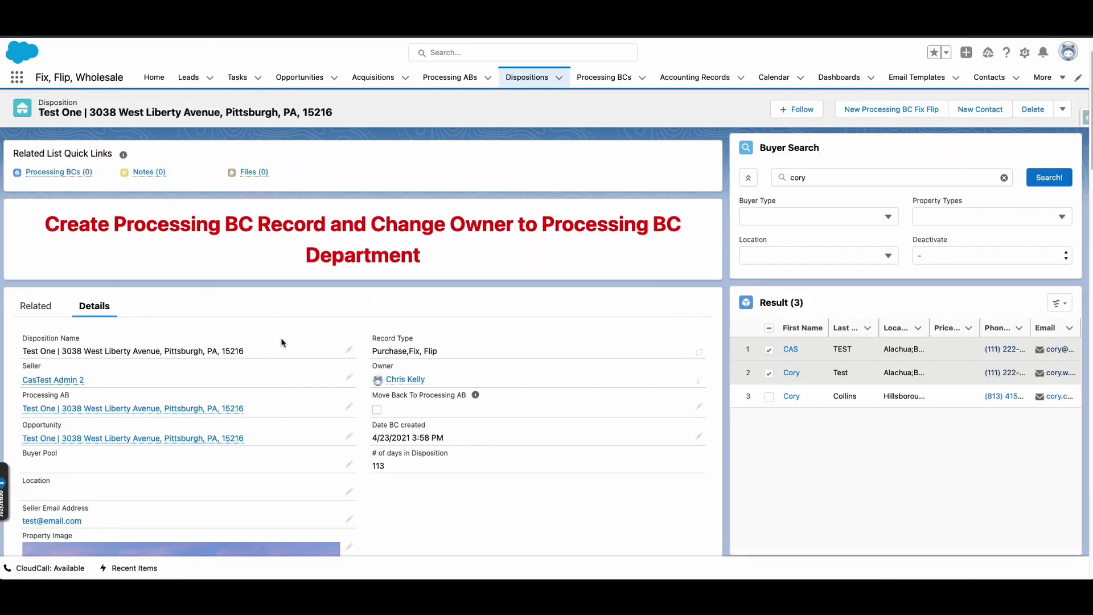
Reopen EmailTemplateFull and search 'Get' to find the GetDispo property image reference.
scroll(108, 310, "down", 10)
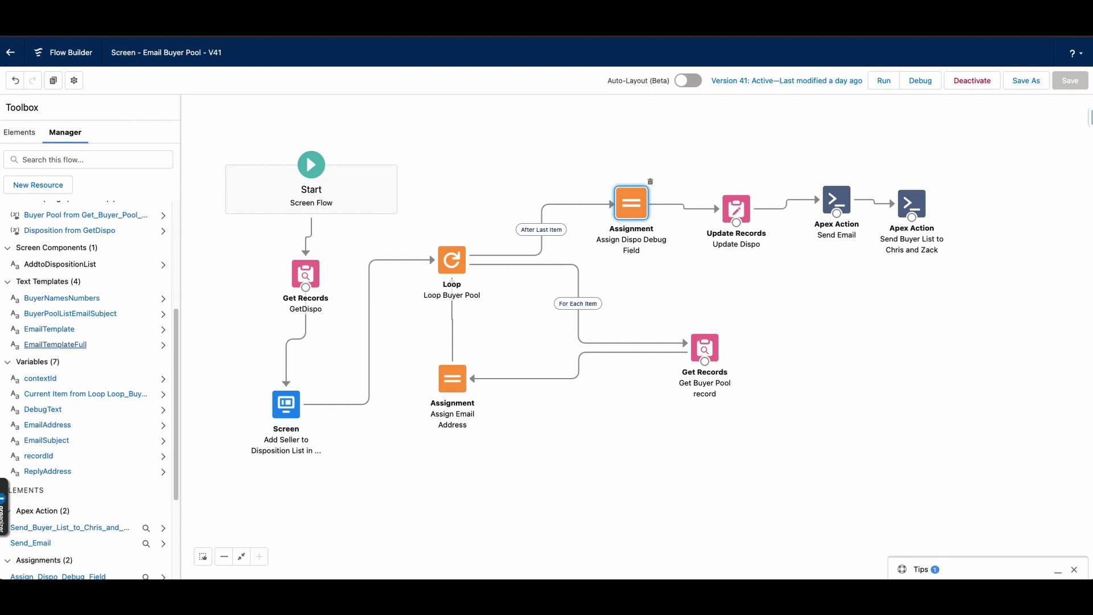
left_click(55, 345)
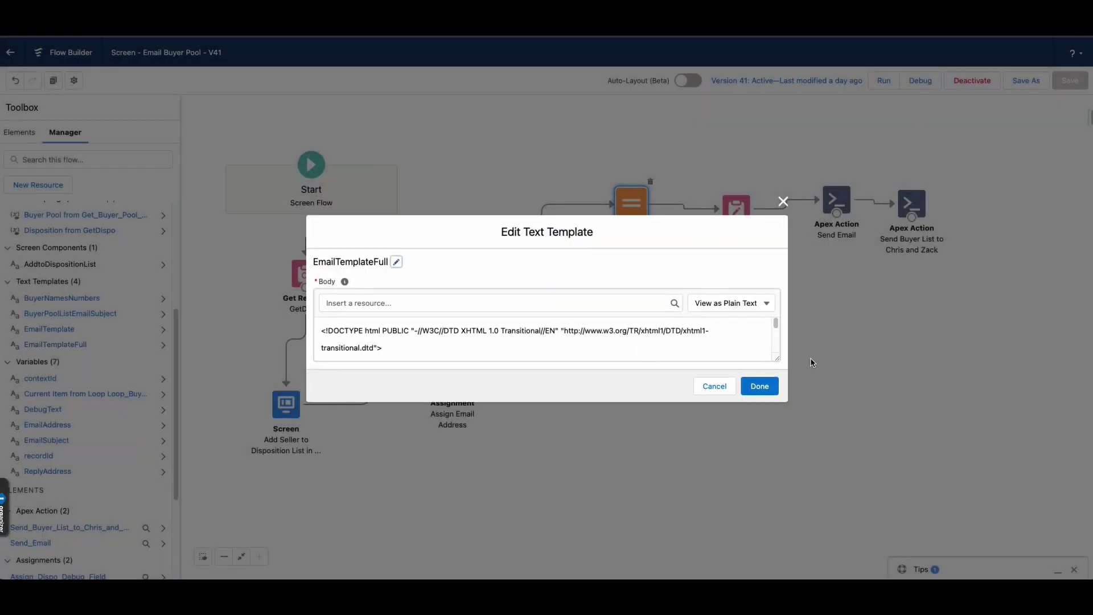
left_click_drag(777, 358, 805, 525)
left_click(635, 301)
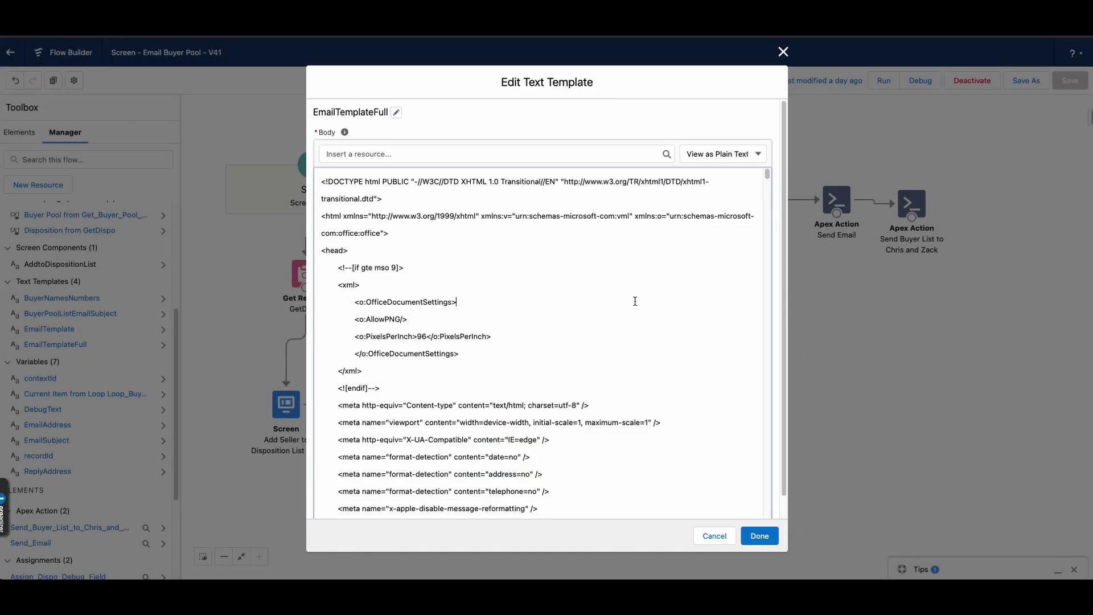
key("ctrl+f")
type("Get")
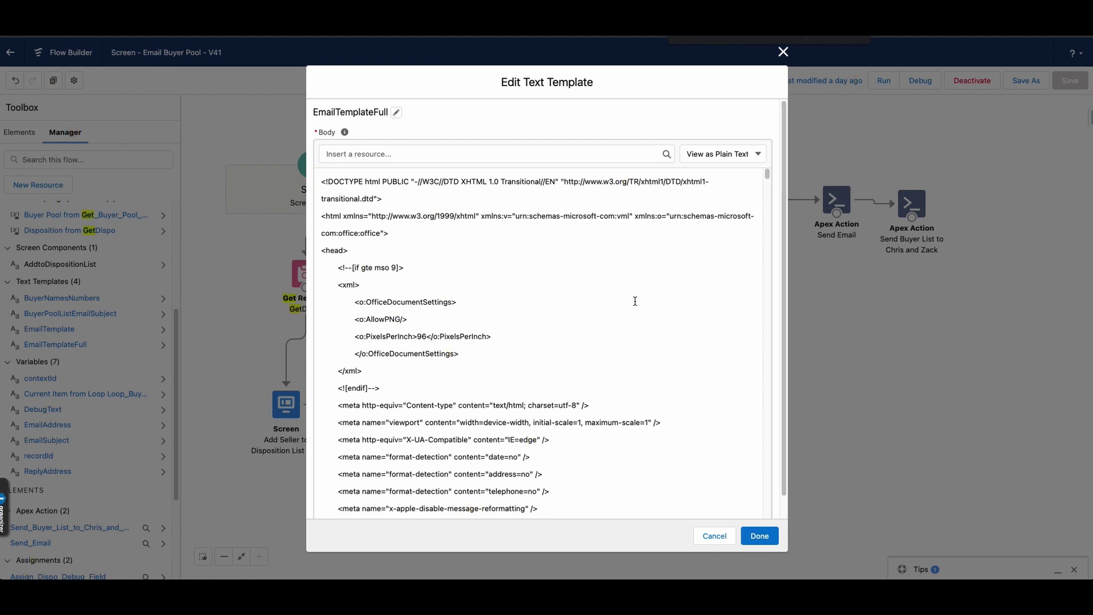
left_click(839, 35)
left_click(839, 35)
left_click(839, 36)
left_click(839, 36)
left_click(816, 37)
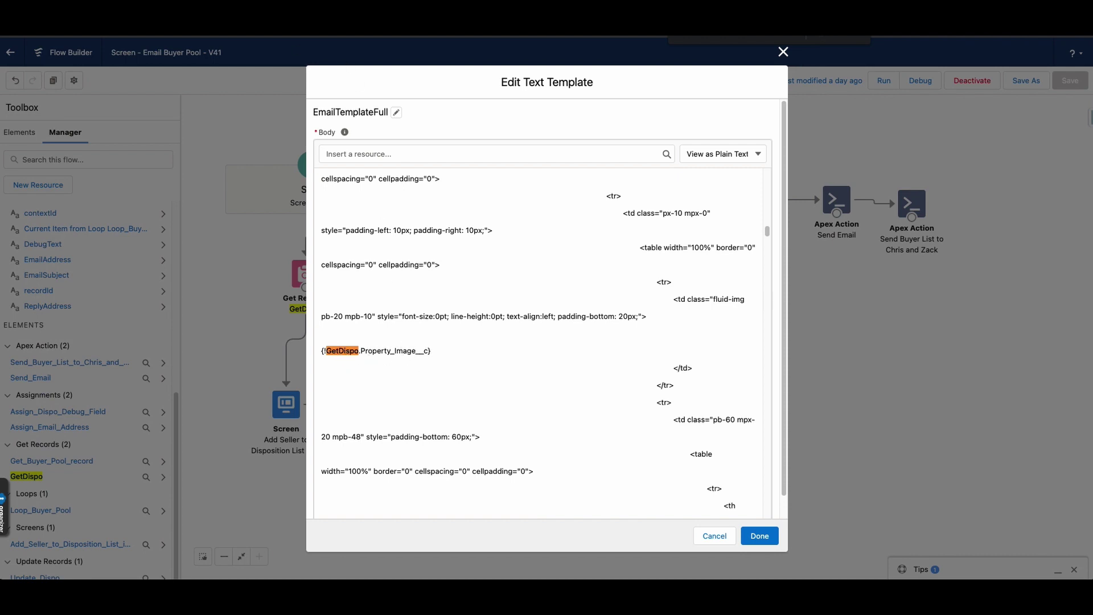
On the Test One Disposition record, start editing Property Image, then discard the edit.
key("ctrl+Tab")
scroll(268, 305, "up", 10)
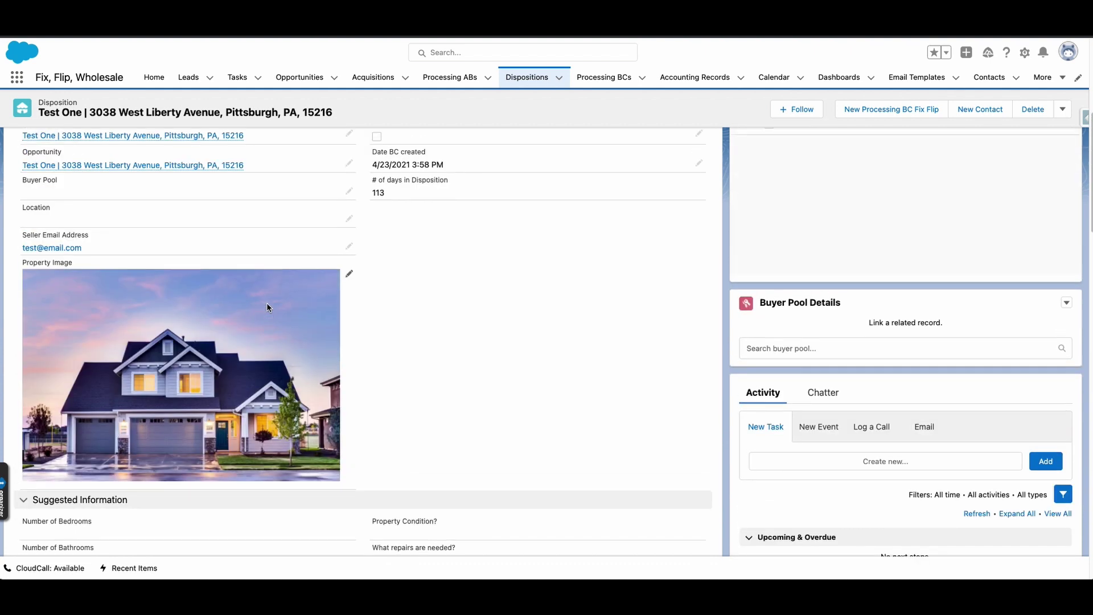
left_click(349, 275)
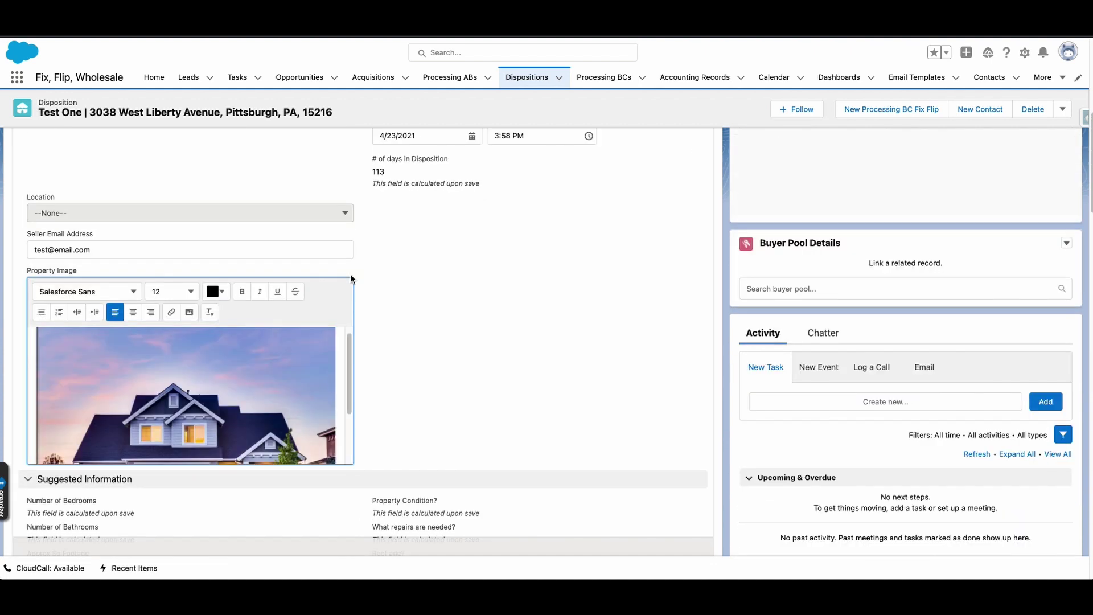
scroll(285, 355, "down", 2)
scroll(285, 355, "down", 1)
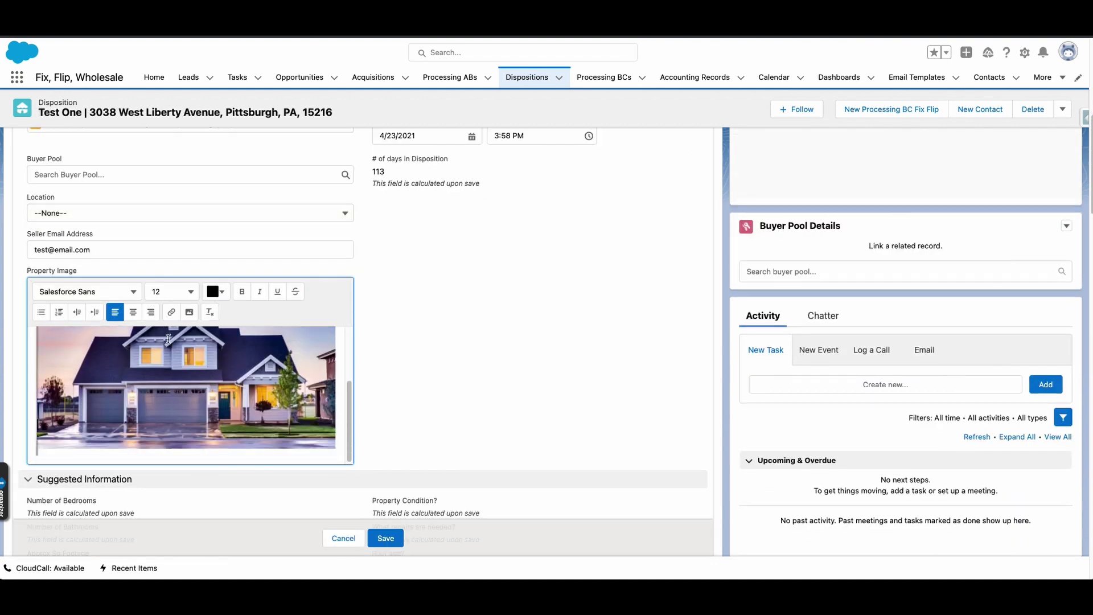
key("Escape")
Recheck the EmailTemplateFull HTML and close it without changes.
key("ctrl+Tab")
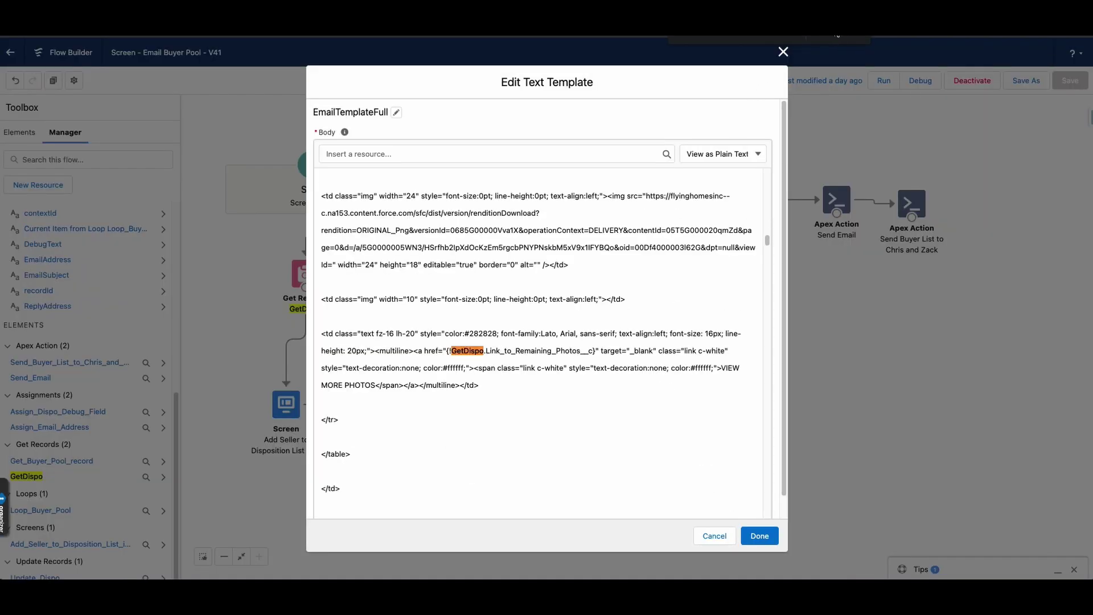
scroll(350, 356, "down", 5)
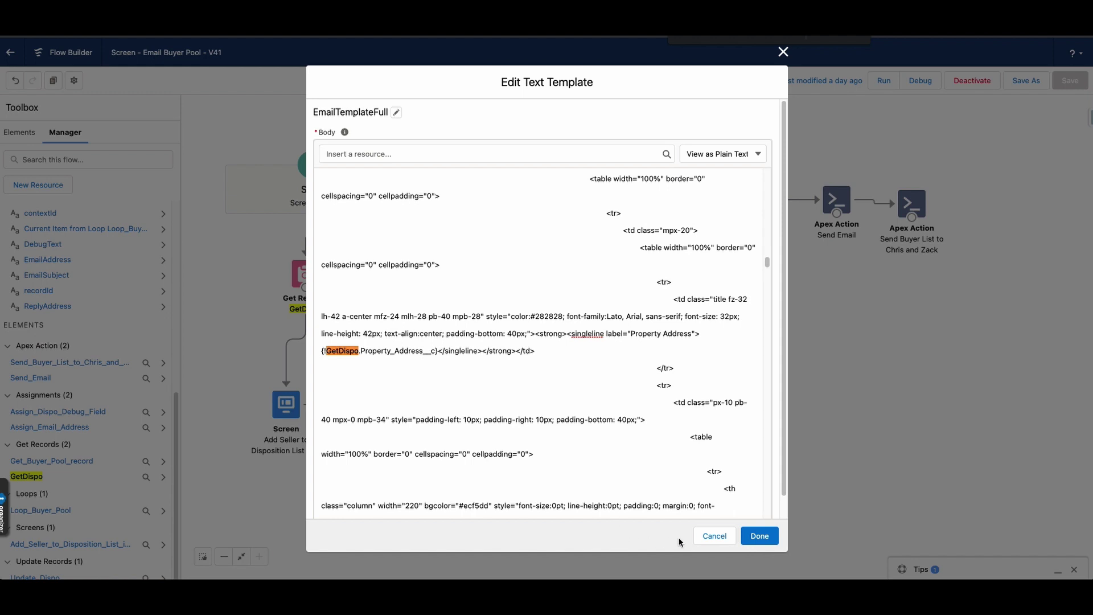
left_click(715, 536)
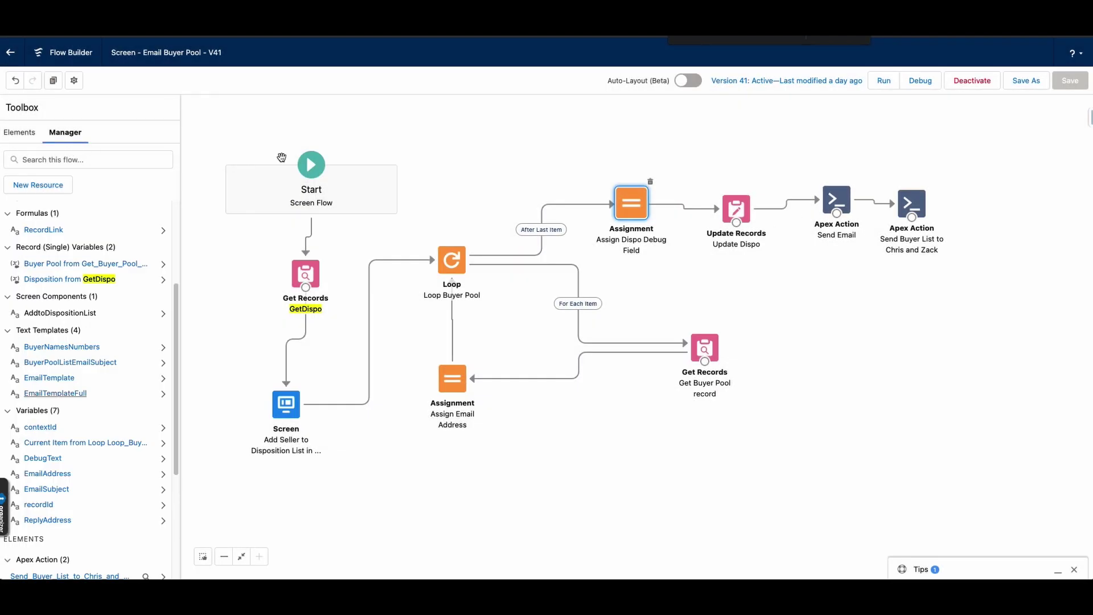
Inspect the Send Email action: BCC set to EmailAddresses and HTML body EmailTemplateFull.
double_click(836, 200)
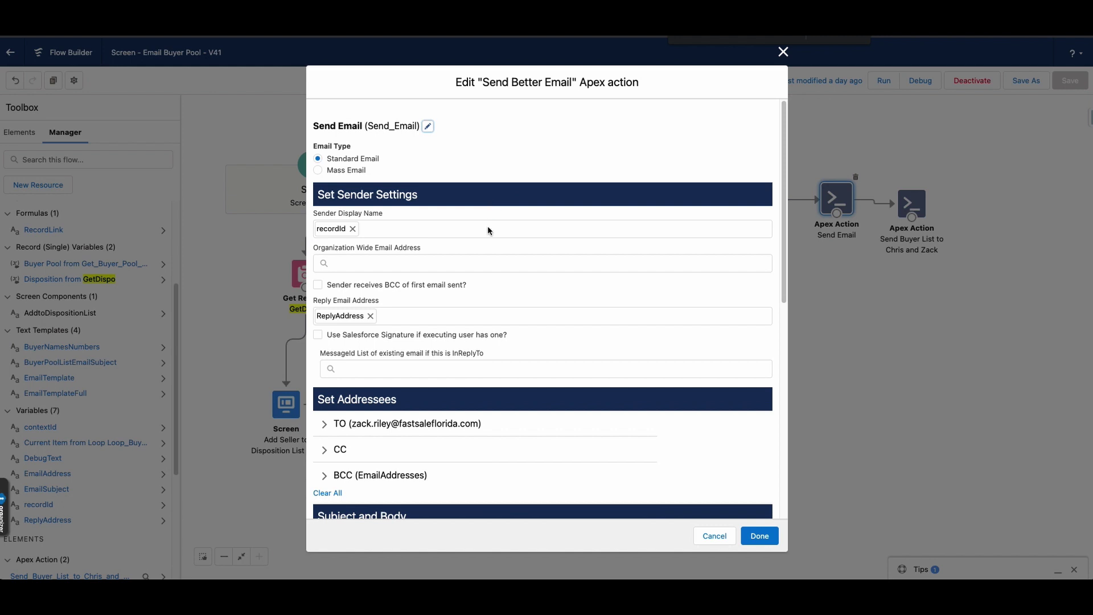
scroll(487, 239, "down", 4)
left_click(380, 258)
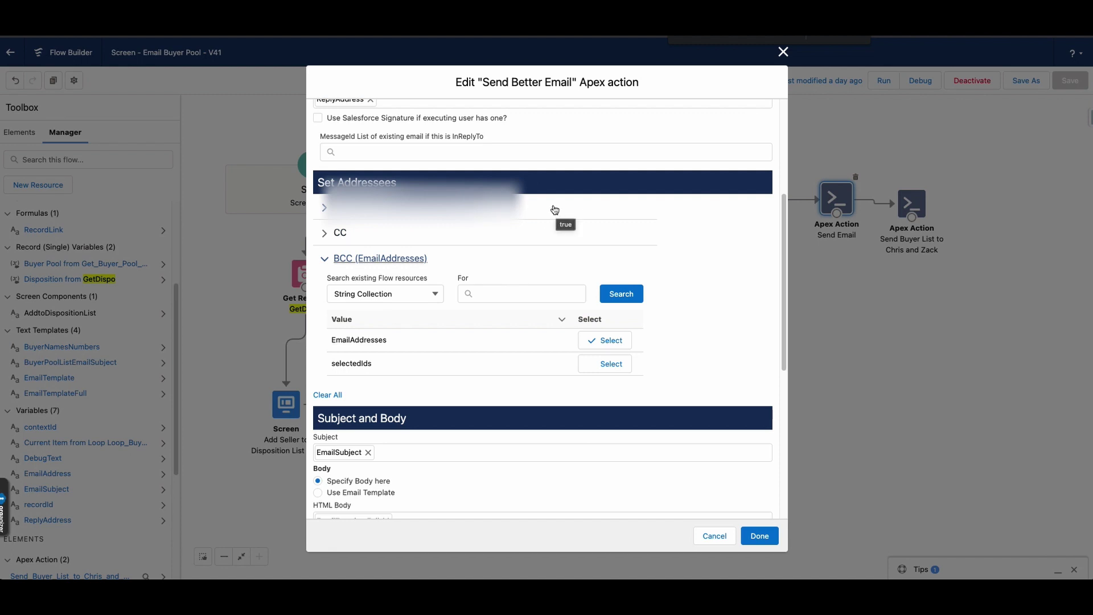
scroll(547, 225, "down", 5)
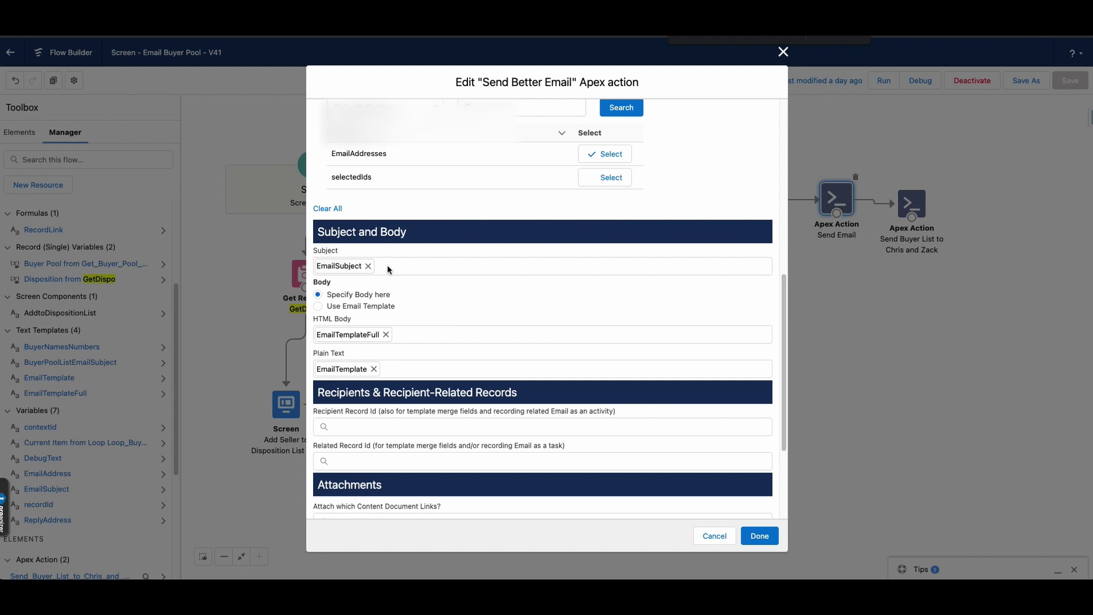
scroll(627, 455, "down", 3)
Cancel the Send Email settings, then run Email Buyer List for the two checked buyers.
left_click(716, 536)
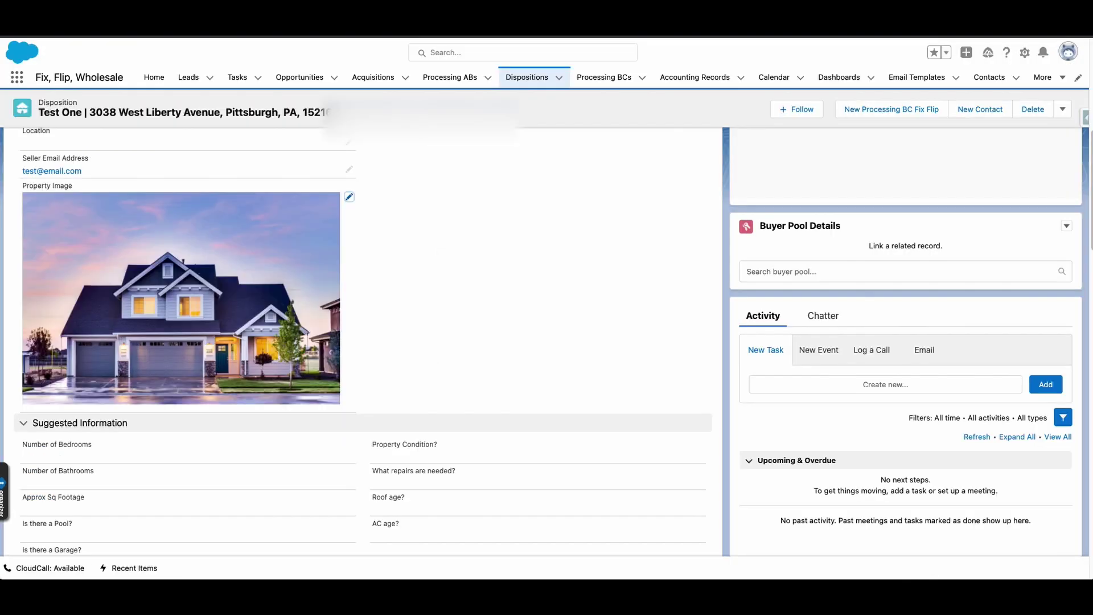
scroll(211, 263, "down", 8)
scroll(210, 262, "down", 2)
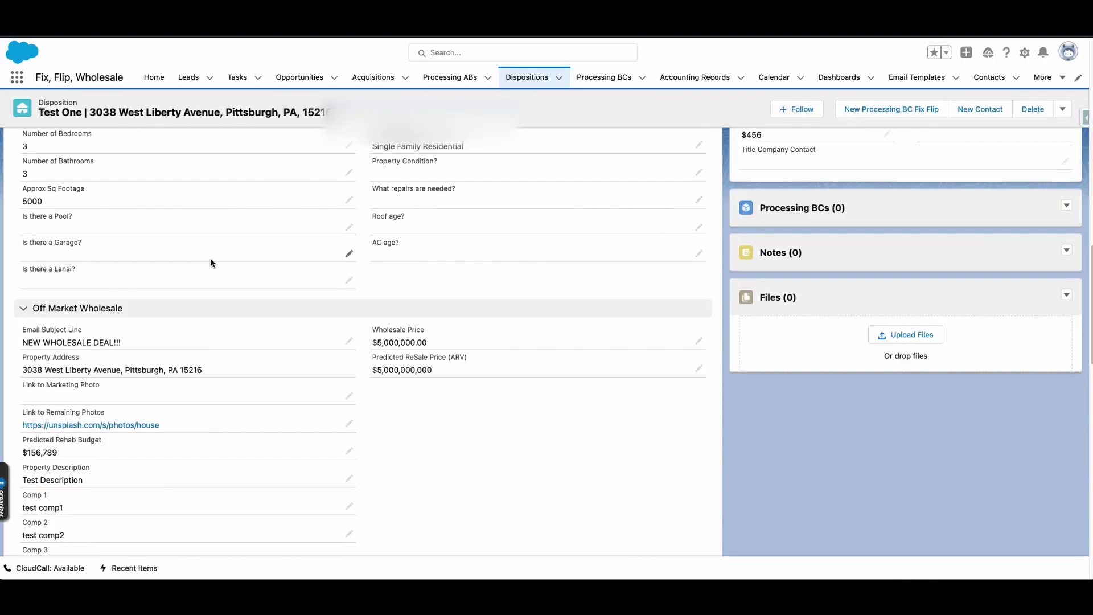
left_click_drag(149, 341, 23, 341)
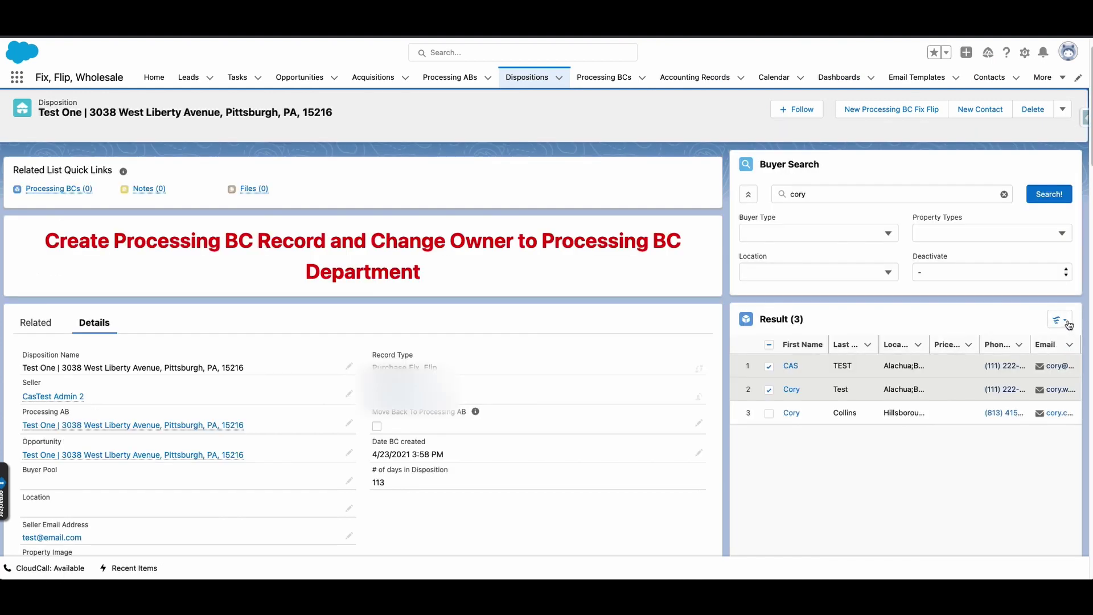
left_click(1060, 320)
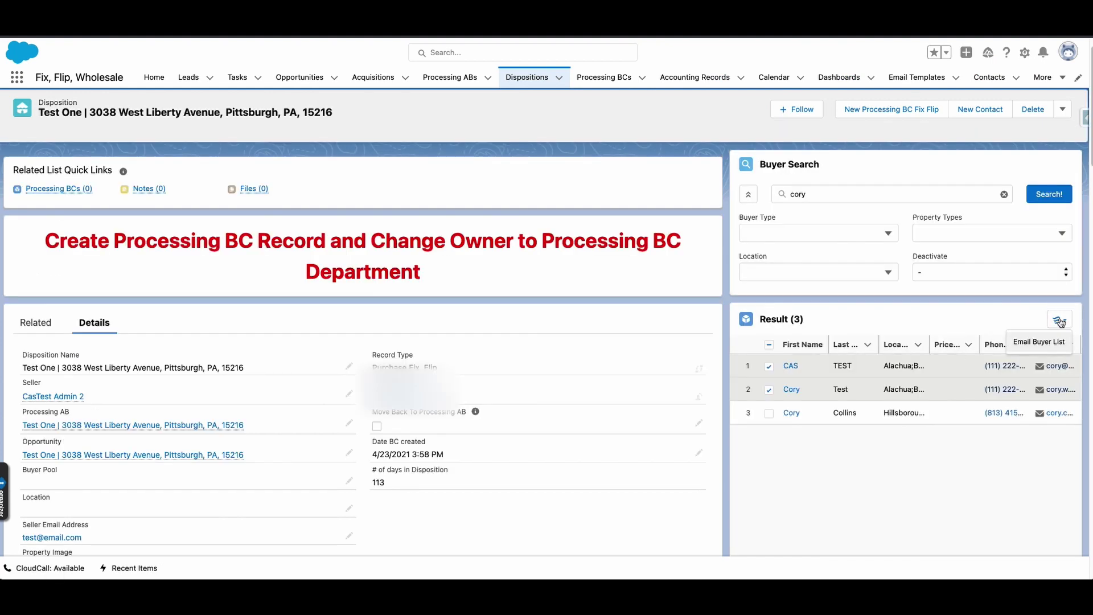
left_click(1035, 342)
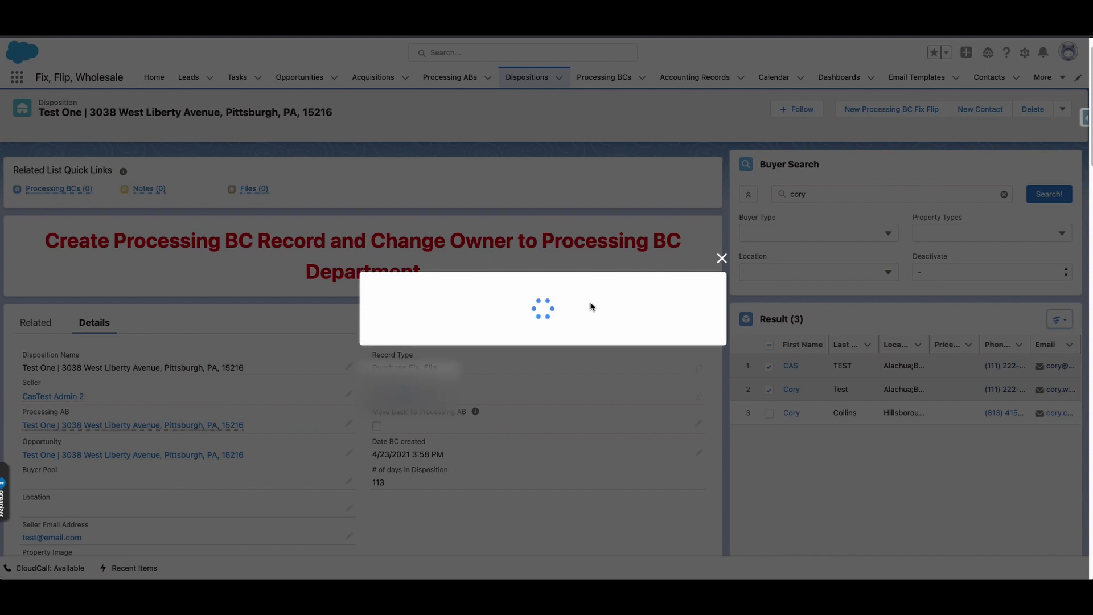
left_click(692, 332)
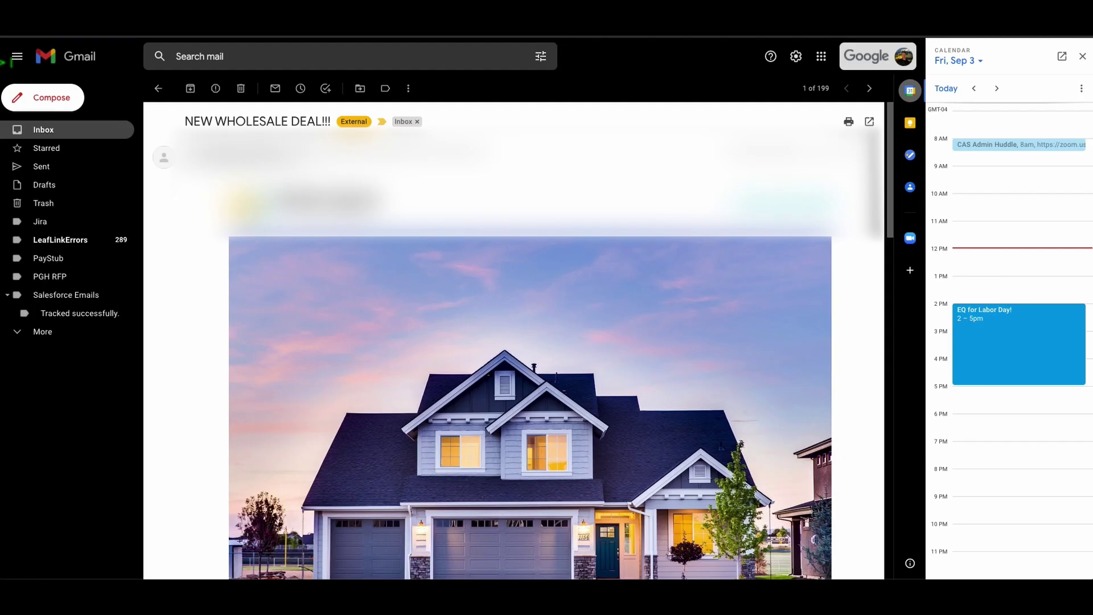
scroll(203, 245, "down", 2)
scroll(204, 245, "down", 2)
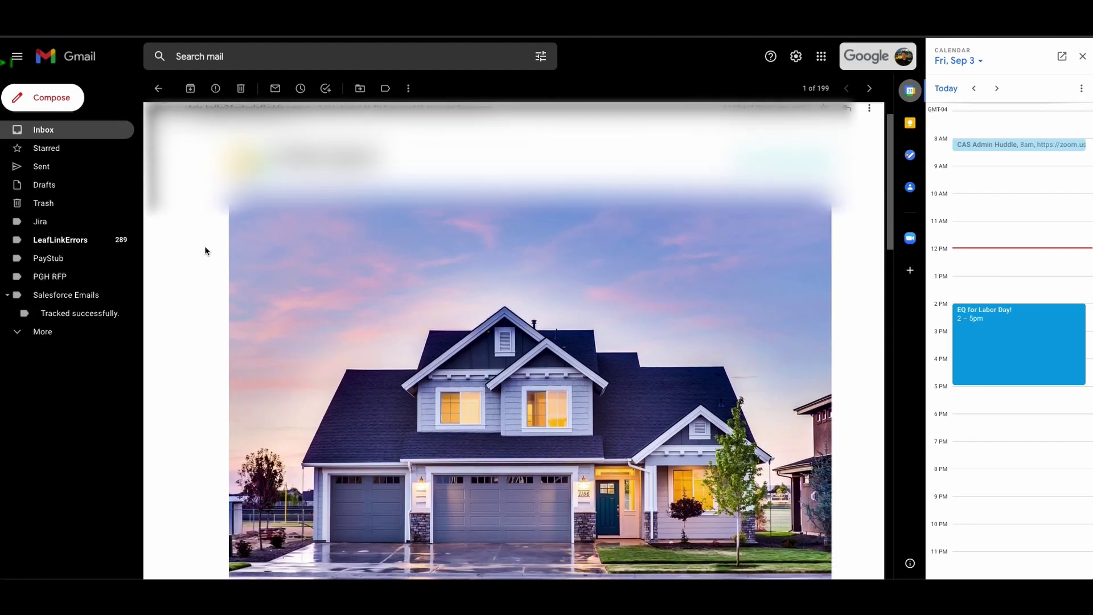
scroll(205, 251, "down", 3)
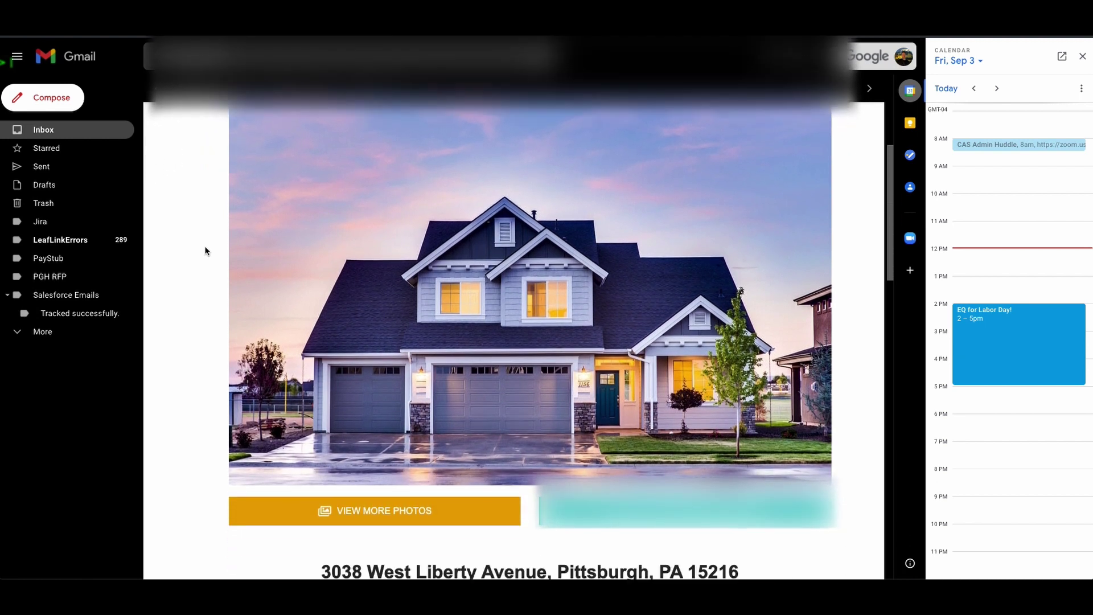
scroll(193, 288, "down", 4)
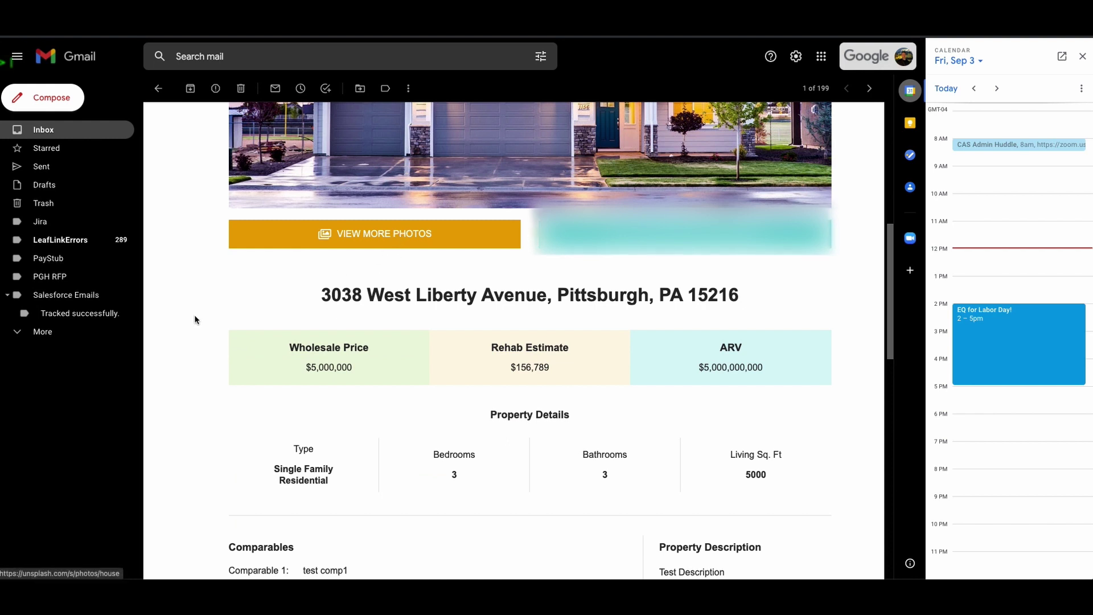
scroll(197, 316, "down", 1)
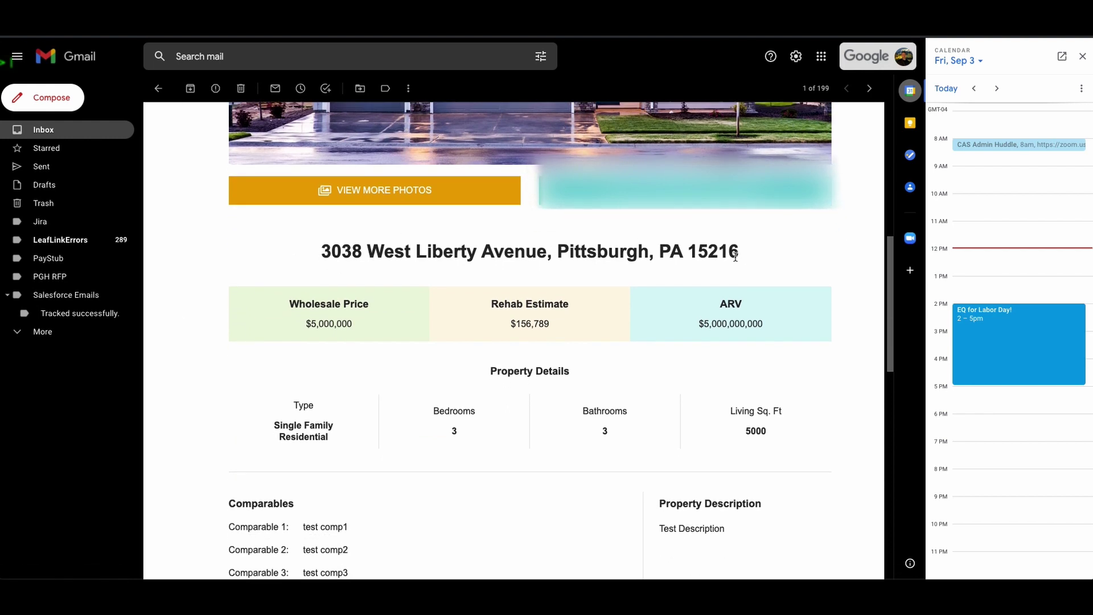
scroll(310, 299, "down", 1)
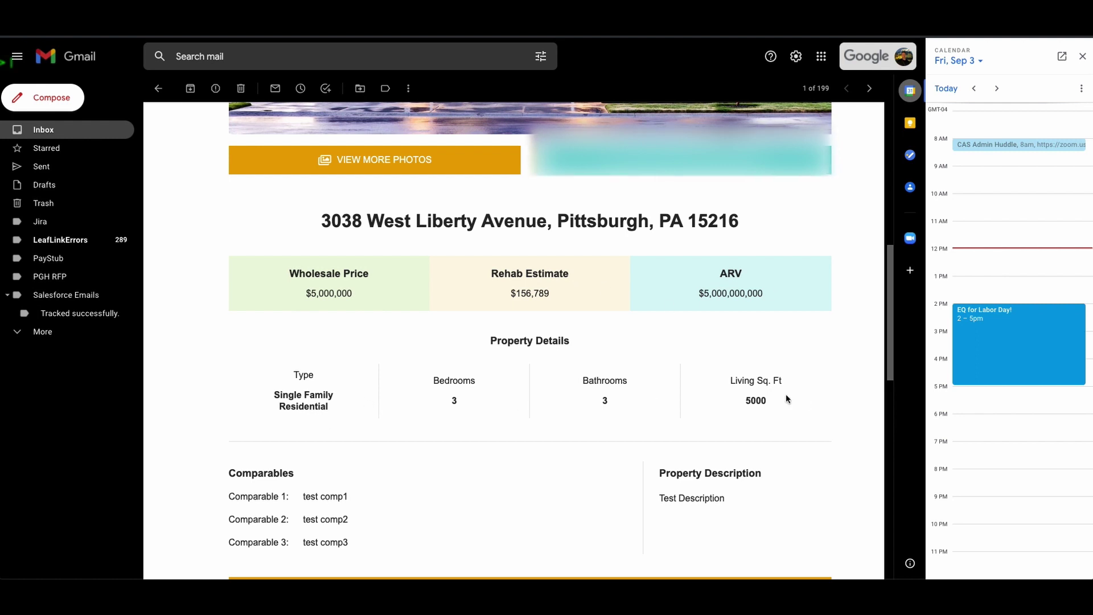
scroll(216, 385, "down", 2)
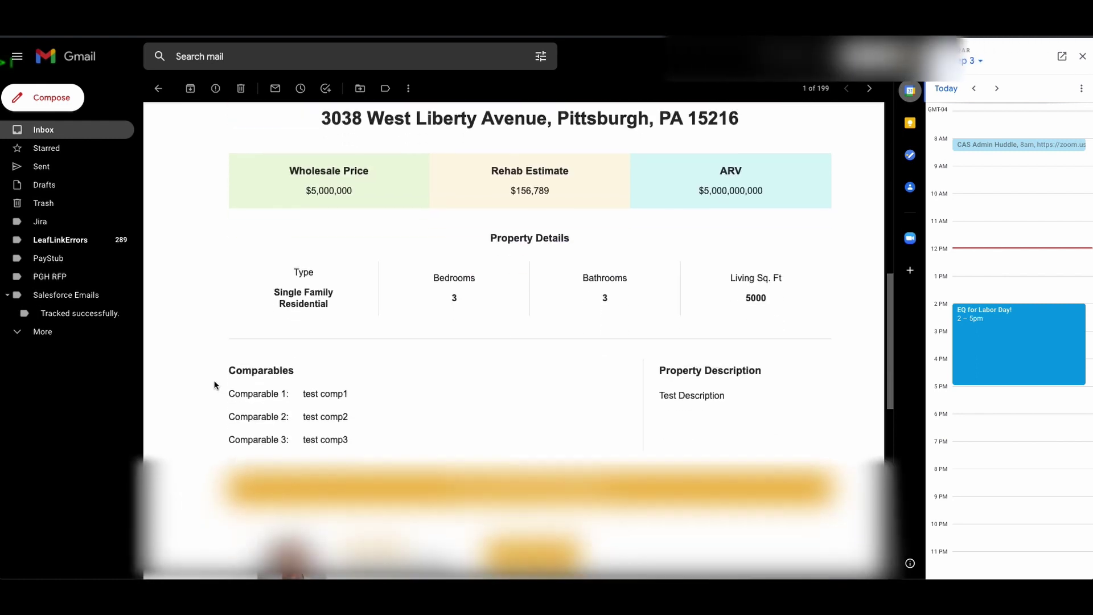
scroll(215, 386, "up", 1)
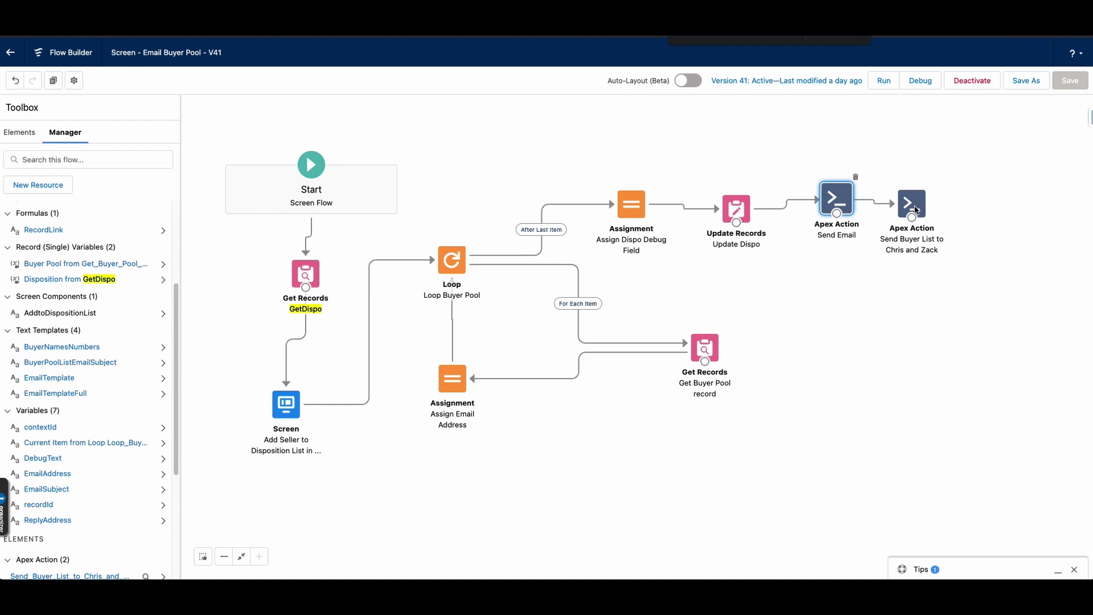
Reopen the Send Email action's Send Better Email settings on the Email Buyer Pool canvas.
double_click(837, 200)
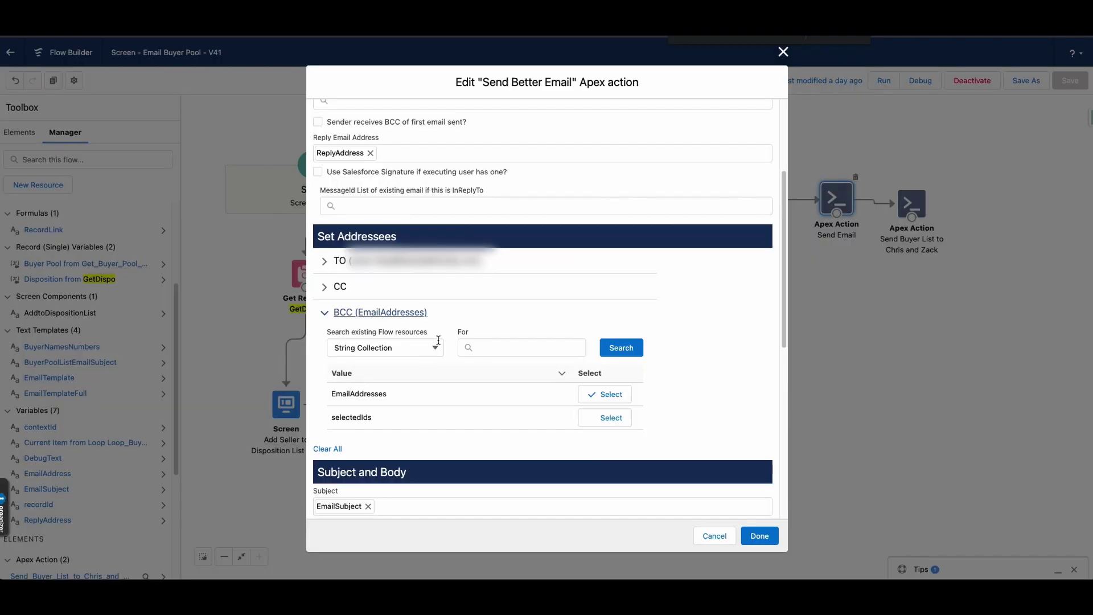